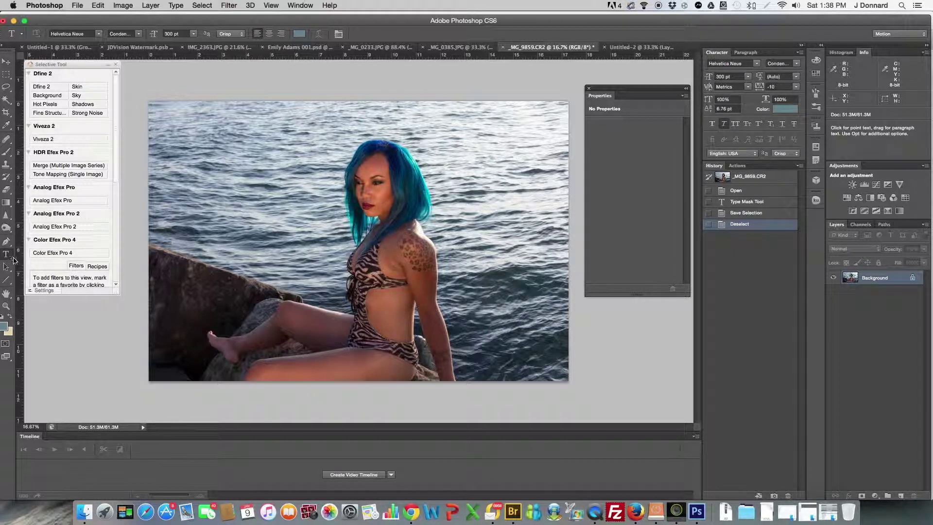
# Add the text "karma" across the upper part of the photo with the Horizontal Type Mask tool
pyautogui.moveTo(8, 257); pyautogui.dragTo(8, 258)
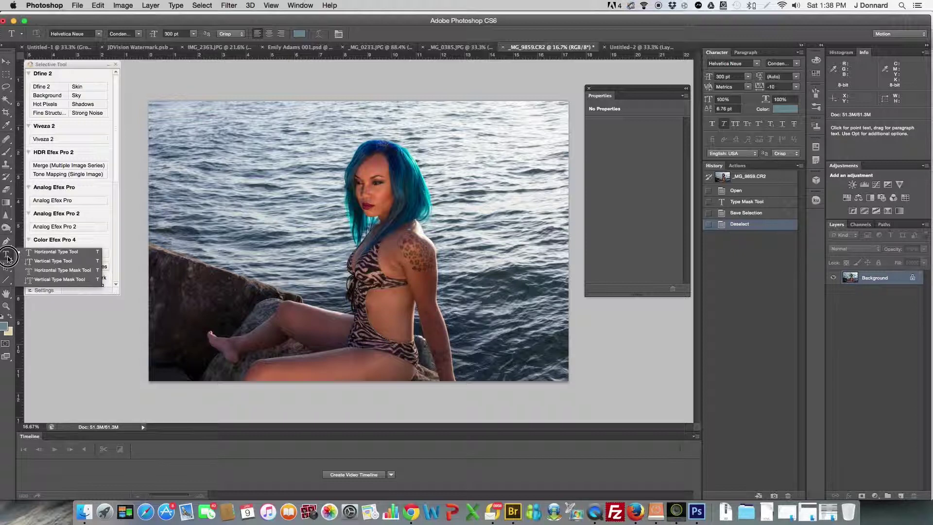
pyautogui.moveTo(8, 259); pyautogui.dragTo(8, 259)
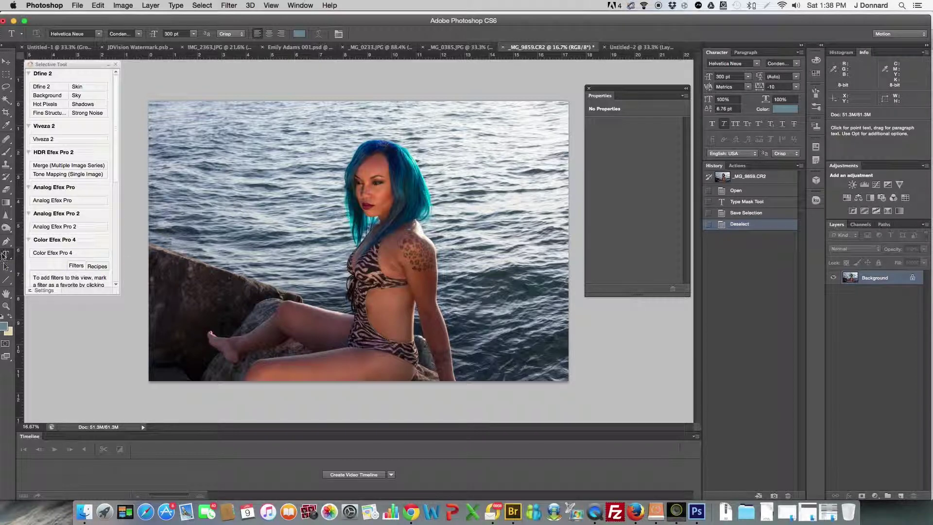
pyautogui.moveTo(8, 256); pyautogui.dragTo(40, 274)
pyautogui.hotkey('shift', 't')
pyautogui.hotkey('shift', 't')
pyautogui.hotkey('shift', 't')
pyautogui.hotkey('shift', 't')
pyautogui.click(254, 200)
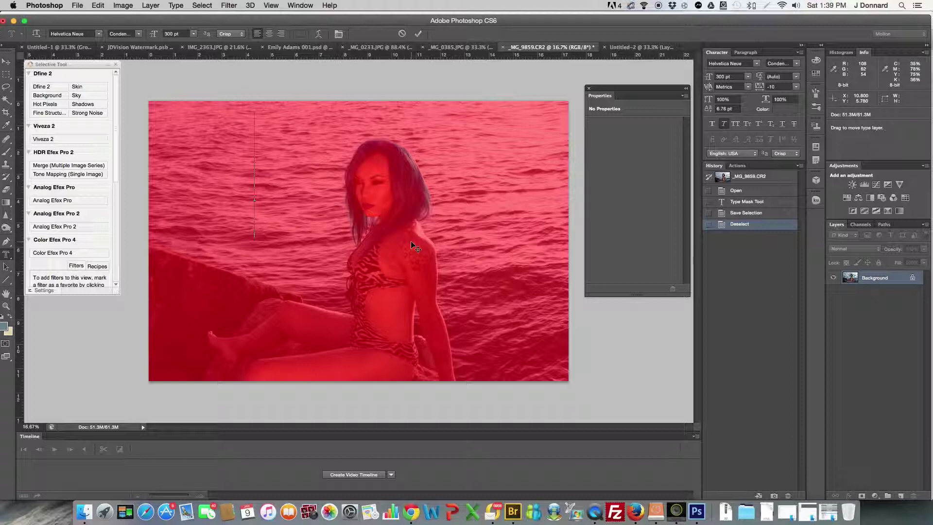
pyautogui.write('karma')
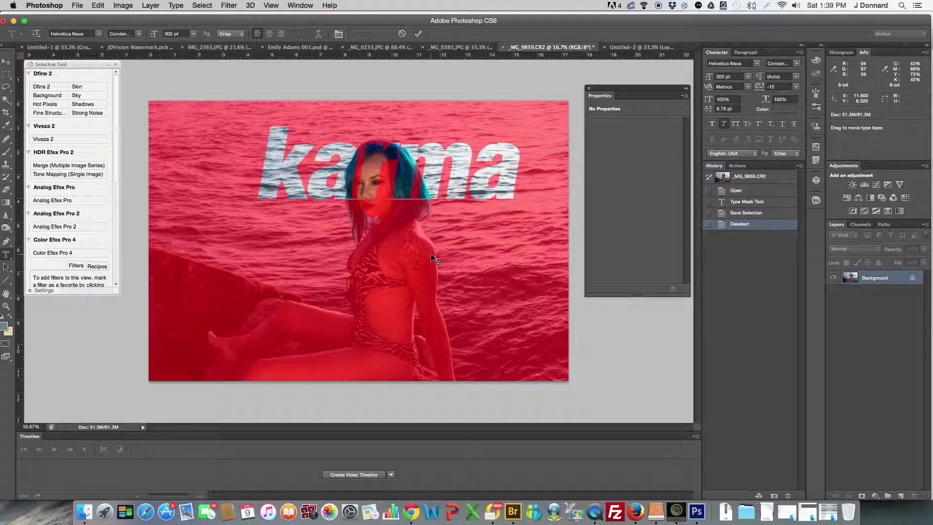
# Move the "karma" type mask down over the woman's face and commit it as a selection
pyautogui.click(431, 254)
pyautogui.moveTo(431, 253); pyautogui.dragTo(398, 282)
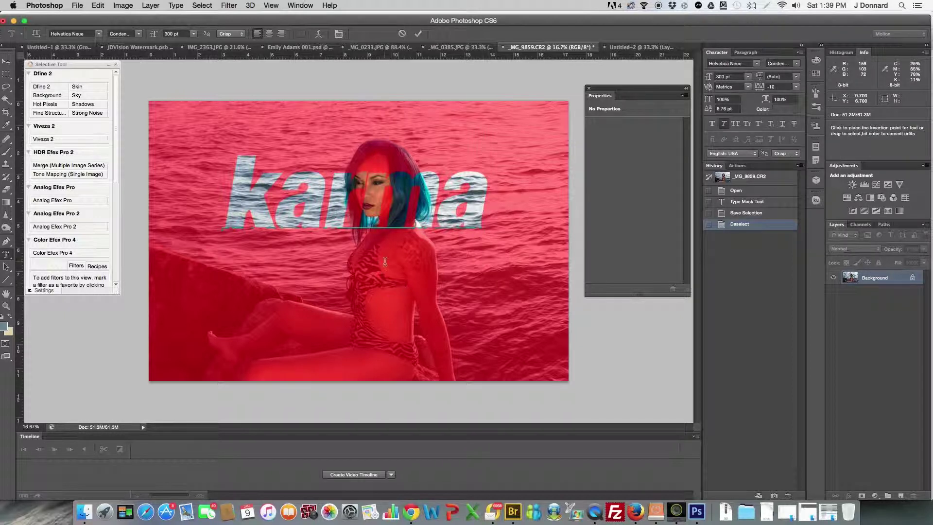
pyautogui.click(418, 36)
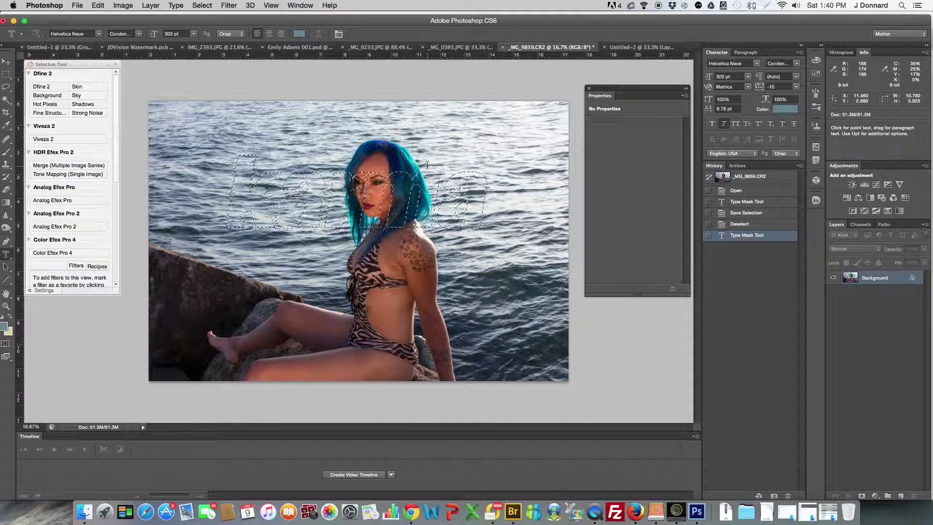
# Copy the part of the photo inside the "karma" letter selection
pyautogui.click(98, 6)
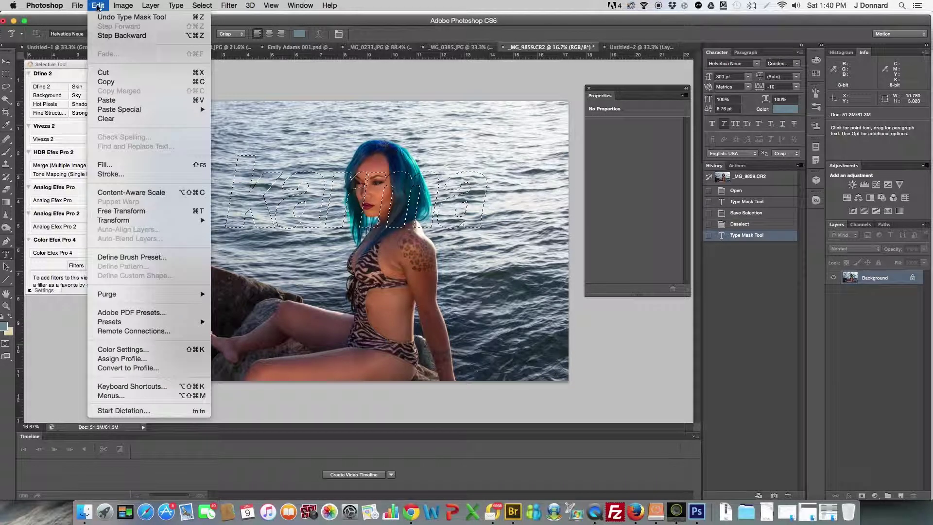
pyautogui.click(117, 82)
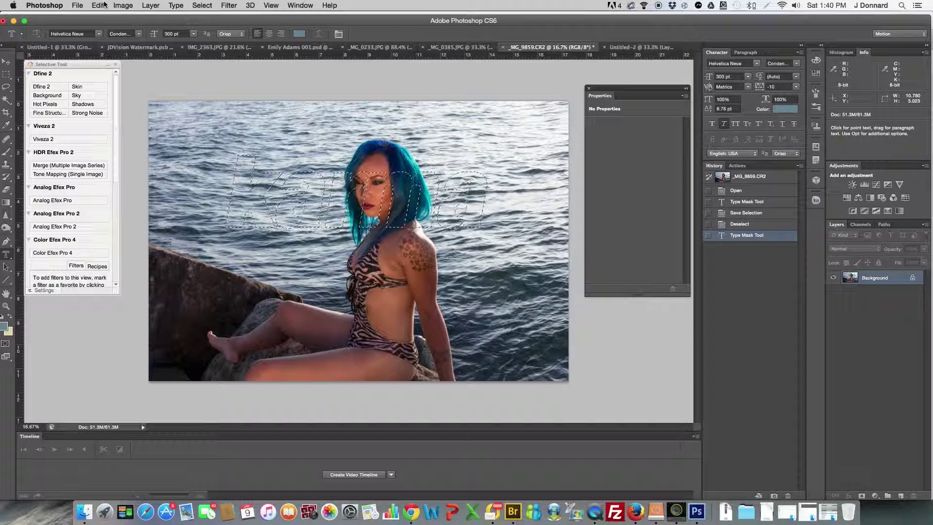
pyautogui.press('super+c')
# Create a new transparent document at the clipboard's width, with the height set to 2000 pixels
pyautogui.click(79, 5)
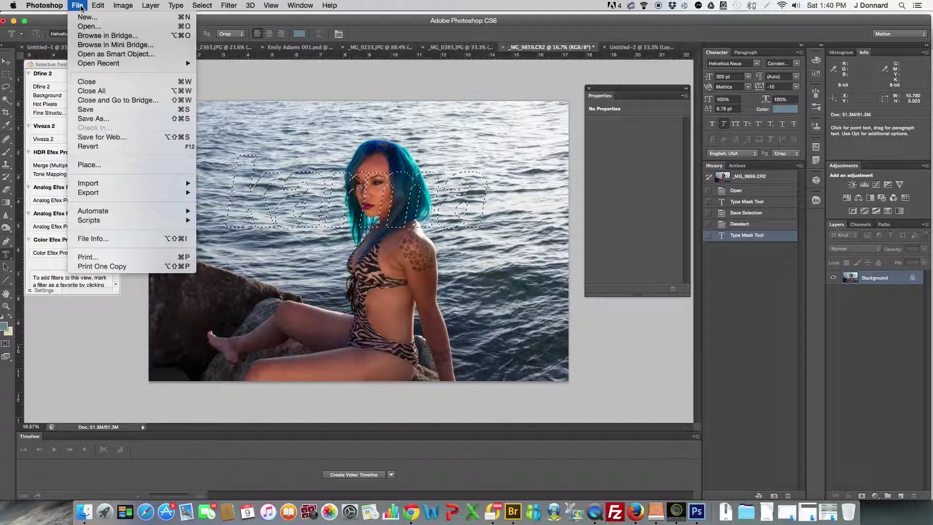
pyautogui.click(83, 17)
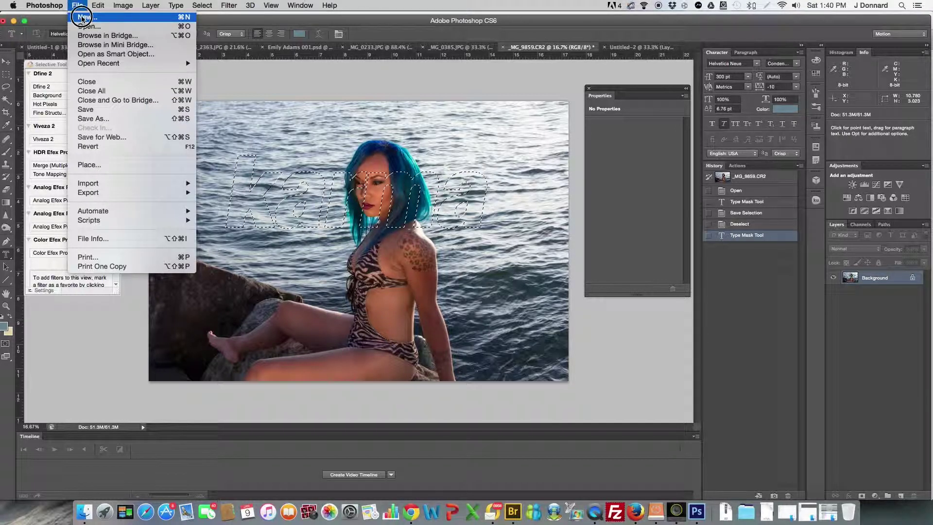
pyautogui.click(79, 6)
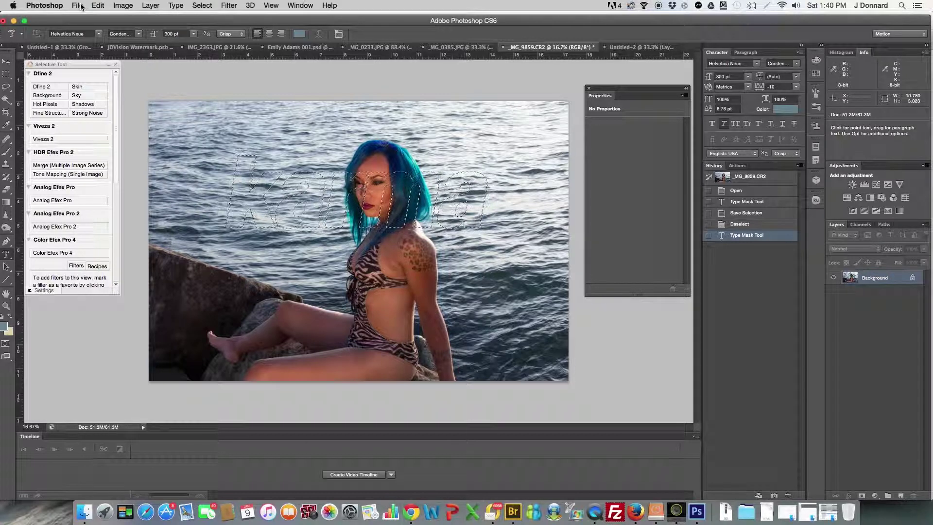
pyautogui.press('super+n')
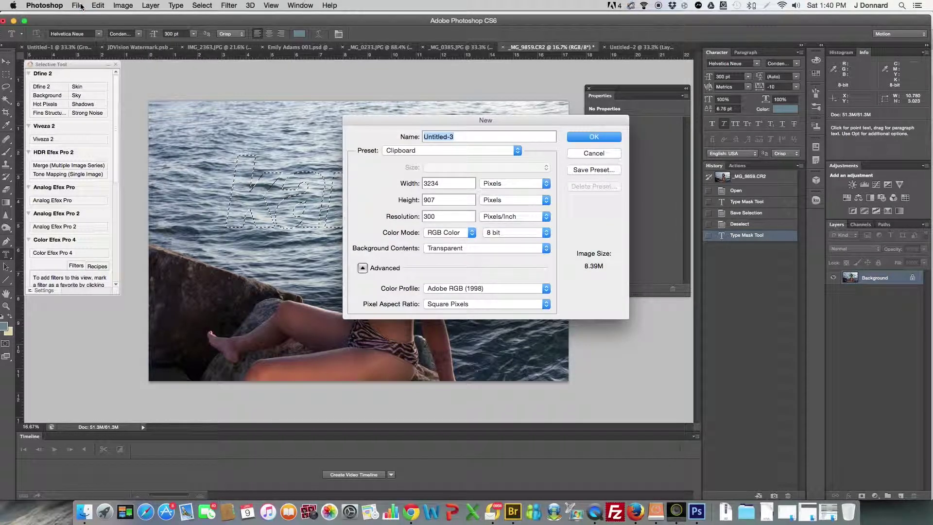
pyautogui.click(441, 201)
pyautogui.doubleClick(441, 200)
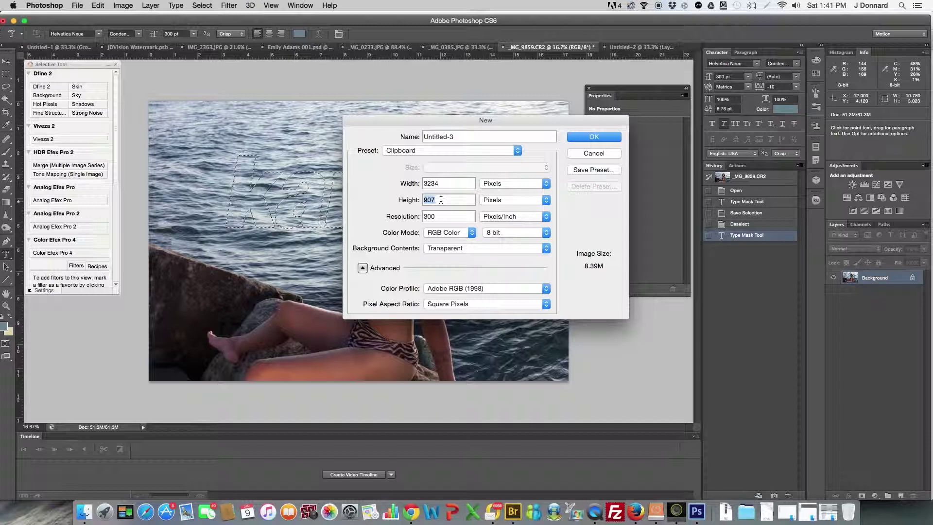
pyautogui.write('2000')
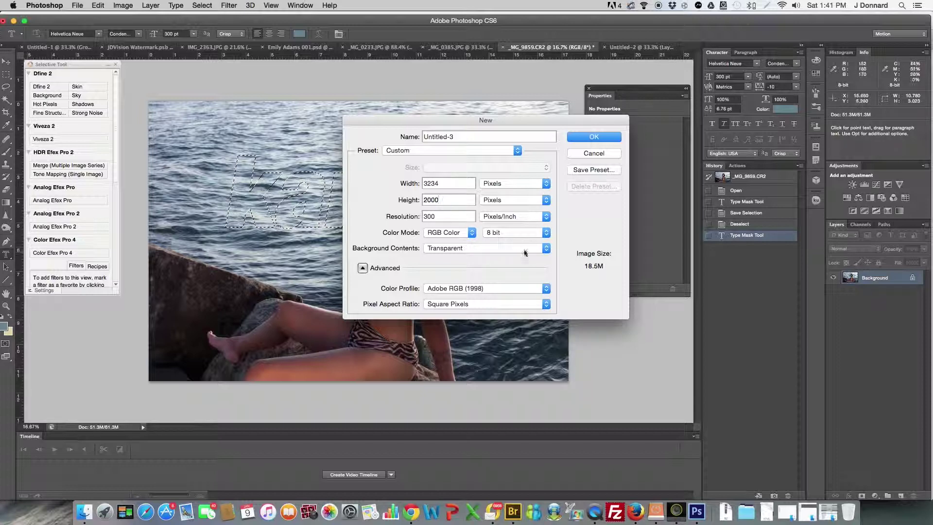
pyautogui.click(590, 140)
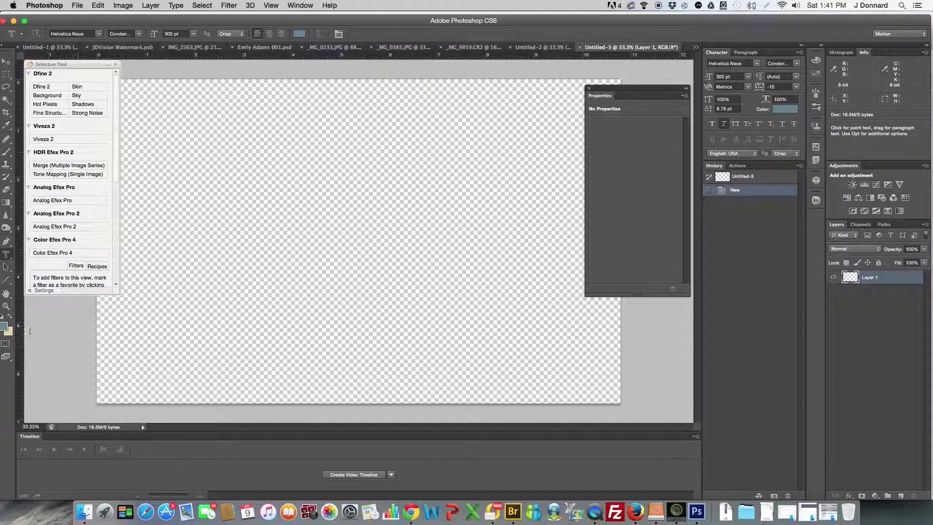
# Accept the blue-gray foreground color 6e8290 and paste the photo-filled letters into the new document
pyautogui.click(5, 326)
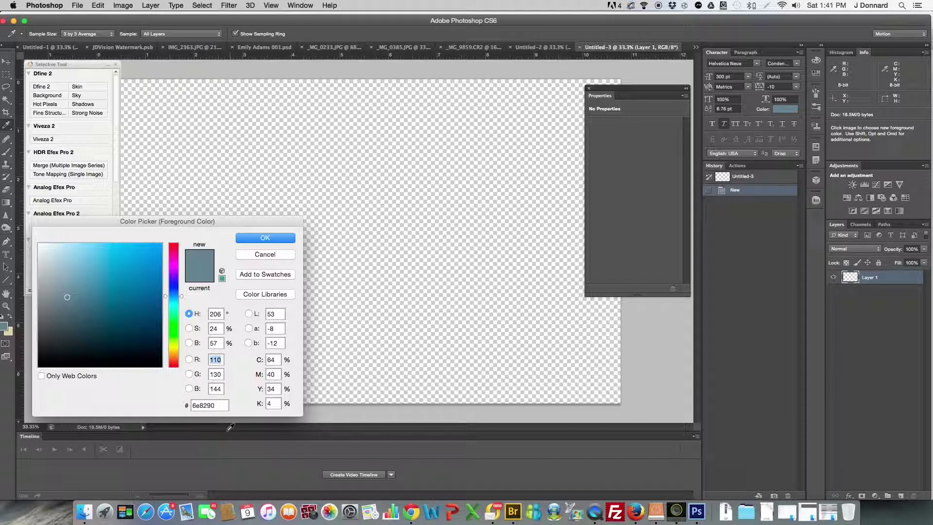
pyautogui.click(262, 240)
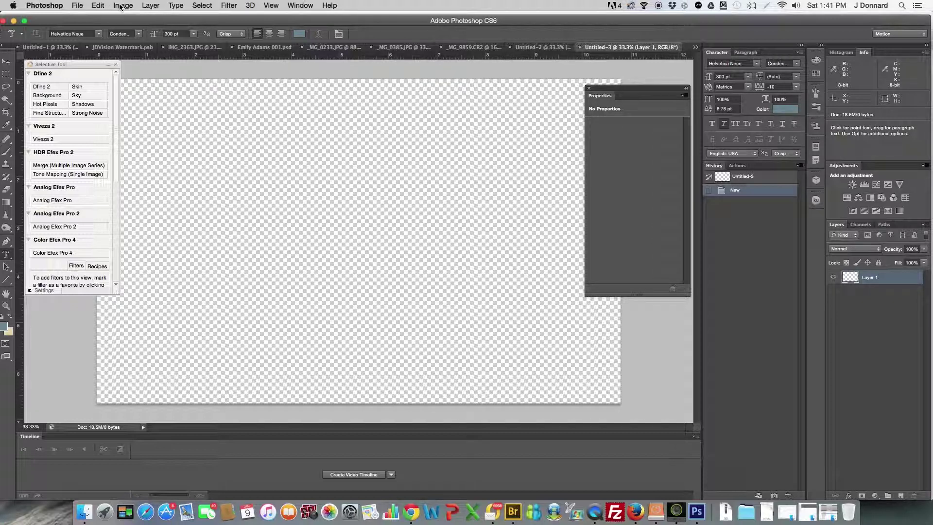
pyautogui.press('super+v')
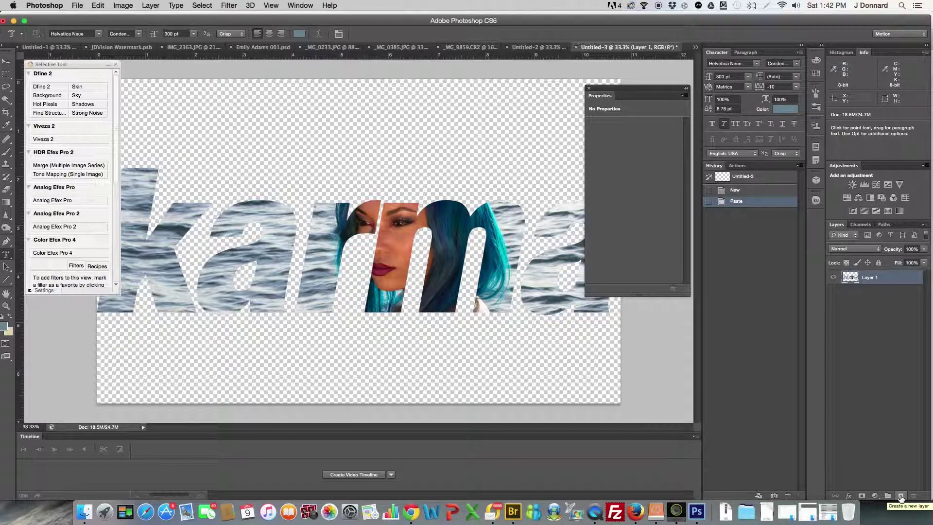
# Add a new layer beneath the "karma" lettering and fill it with the blue-gray foreground color
pyautogui.click(901, 496)
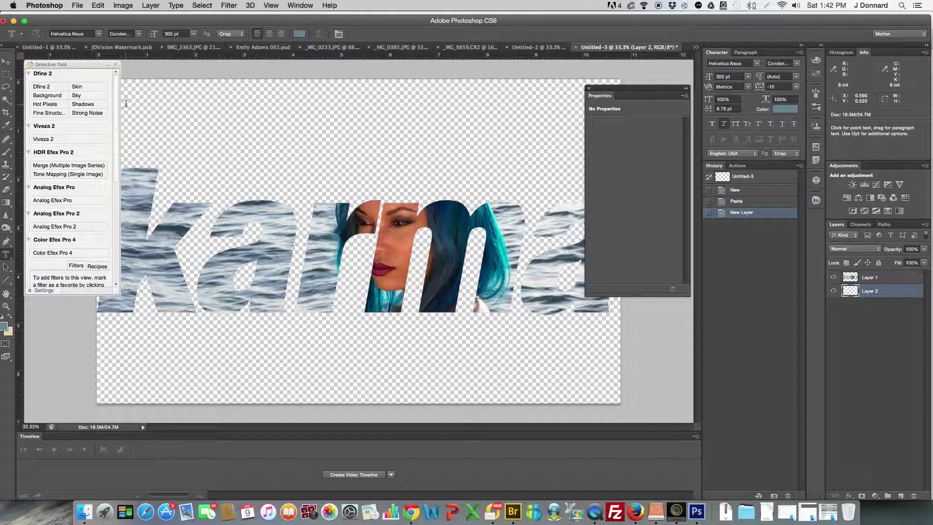
pyautogui.press('alt')
pyautogui.hotkey('alt', 'BackSpace')
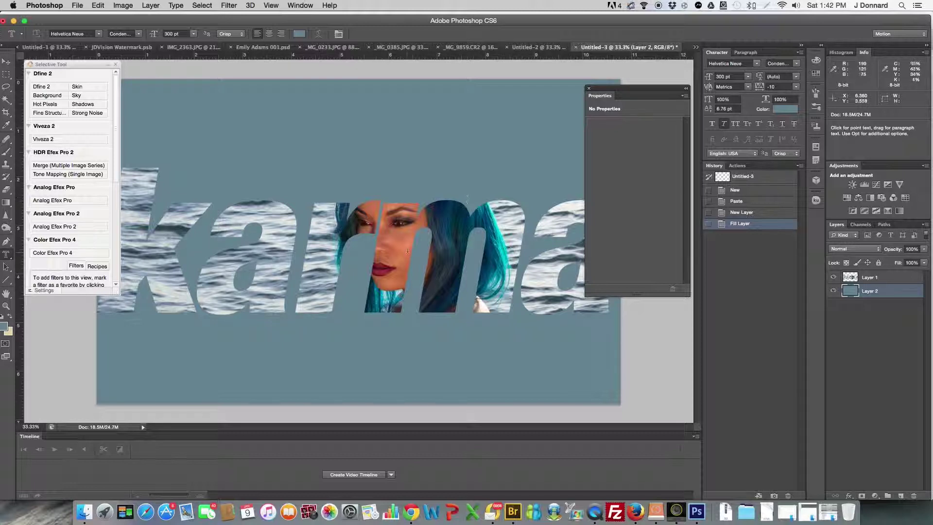
# Apply a Drop Shadow to the "karma" lettering layer with a distance of 19 px and an increased shadow size
pyautogui.click(878, 279)
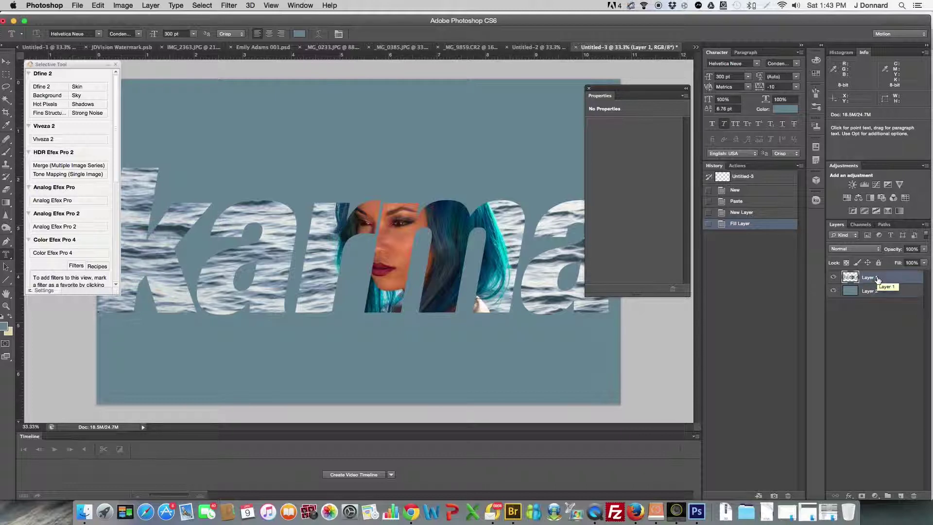
pyautogui.doubleClick(908, 278)
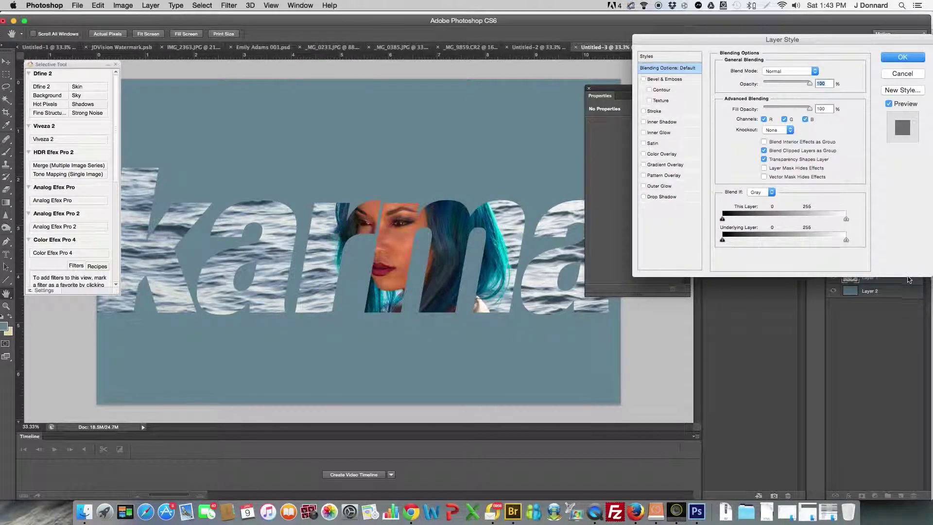
pyautogui.click(780, 41)
pyautogui.moveTo(779, 40); pyautogui.dragTo(707, 43)
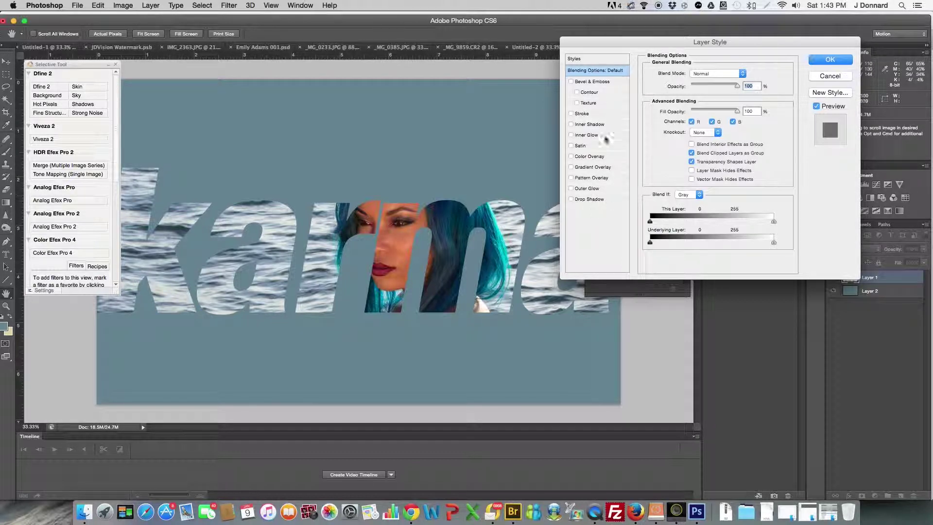
pyautogui.click(593, 199)
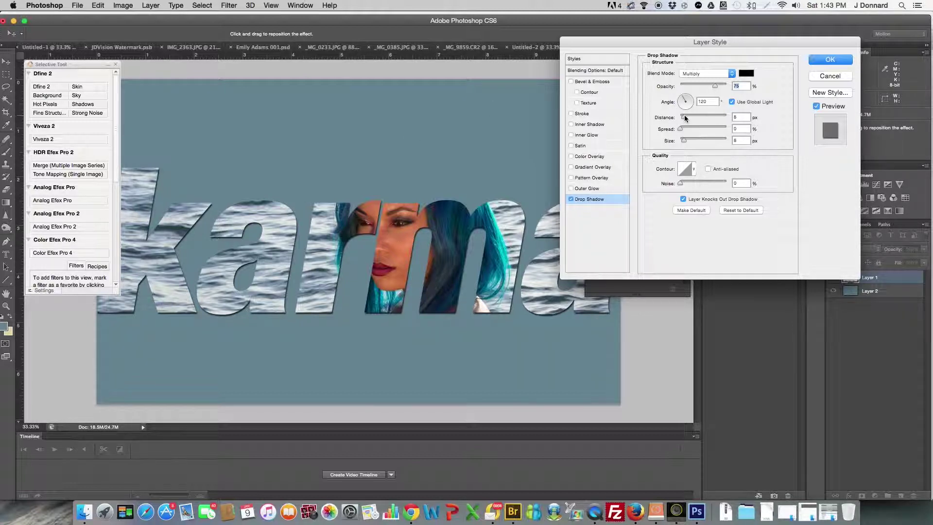
pyautogui.moveTo(686, 118); pyautogui.dragTo(689, 142)
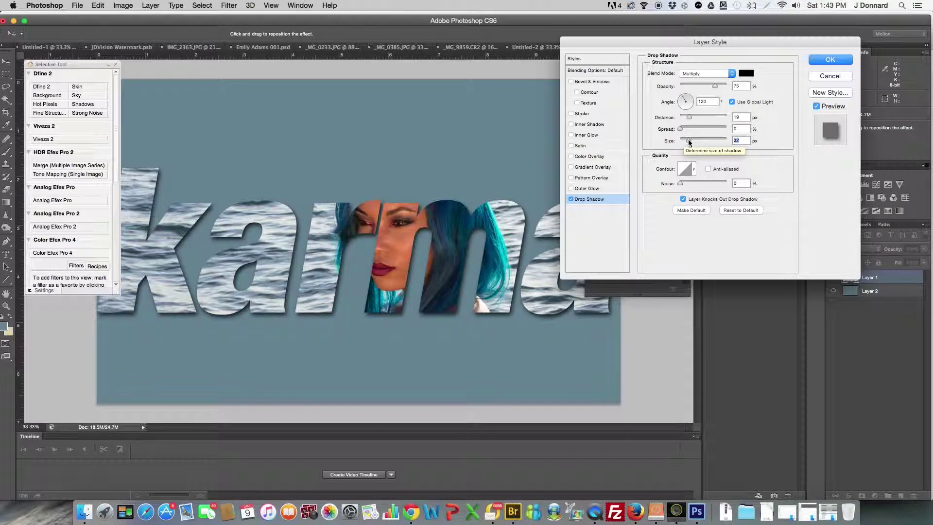
pyautogui.click(830, 62)
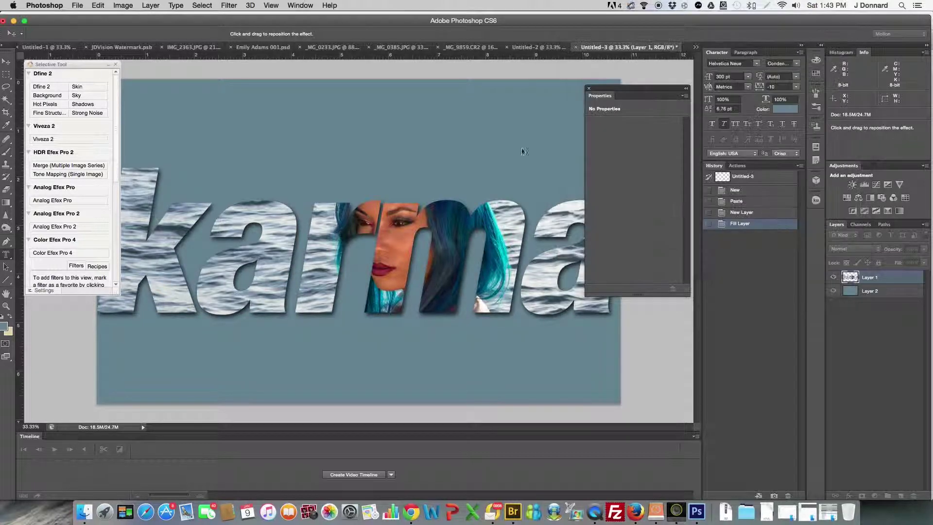